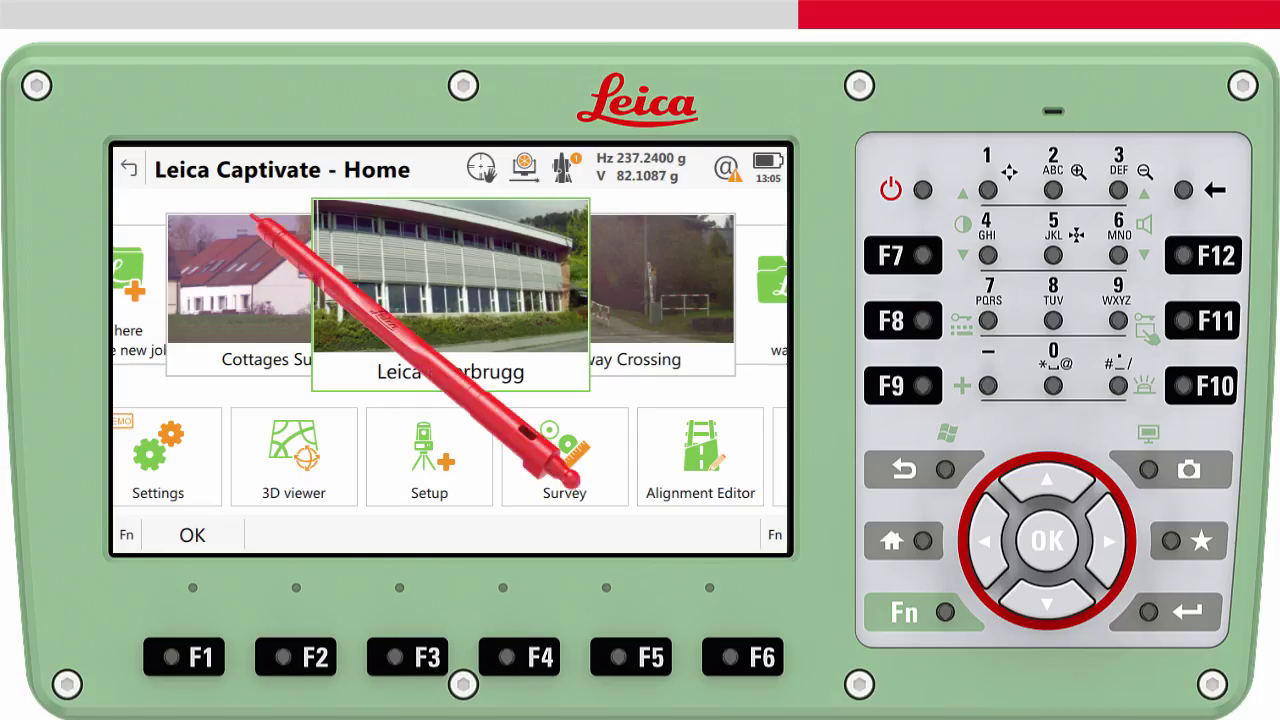
# In the Cottages Survey job, begin a new setup using the Resection method and continue to Setup Details
pyautogui.click(520, 218)
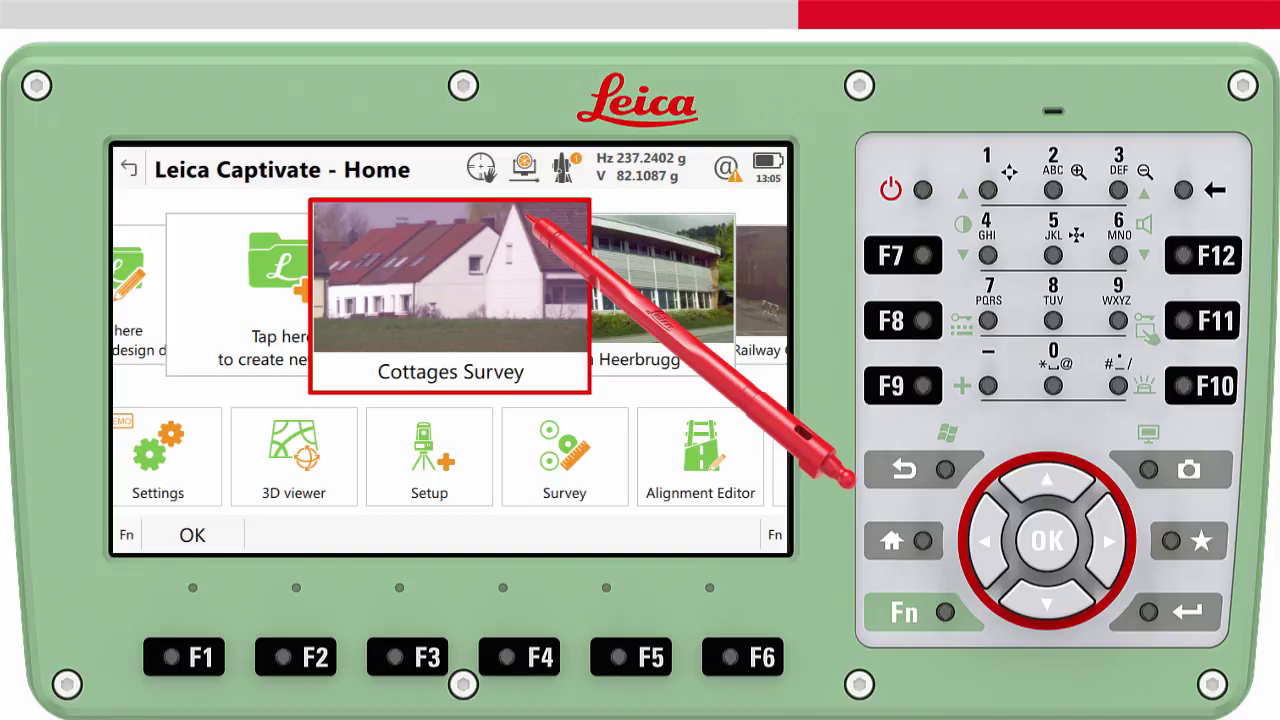
pyautogui.click(448, 473)
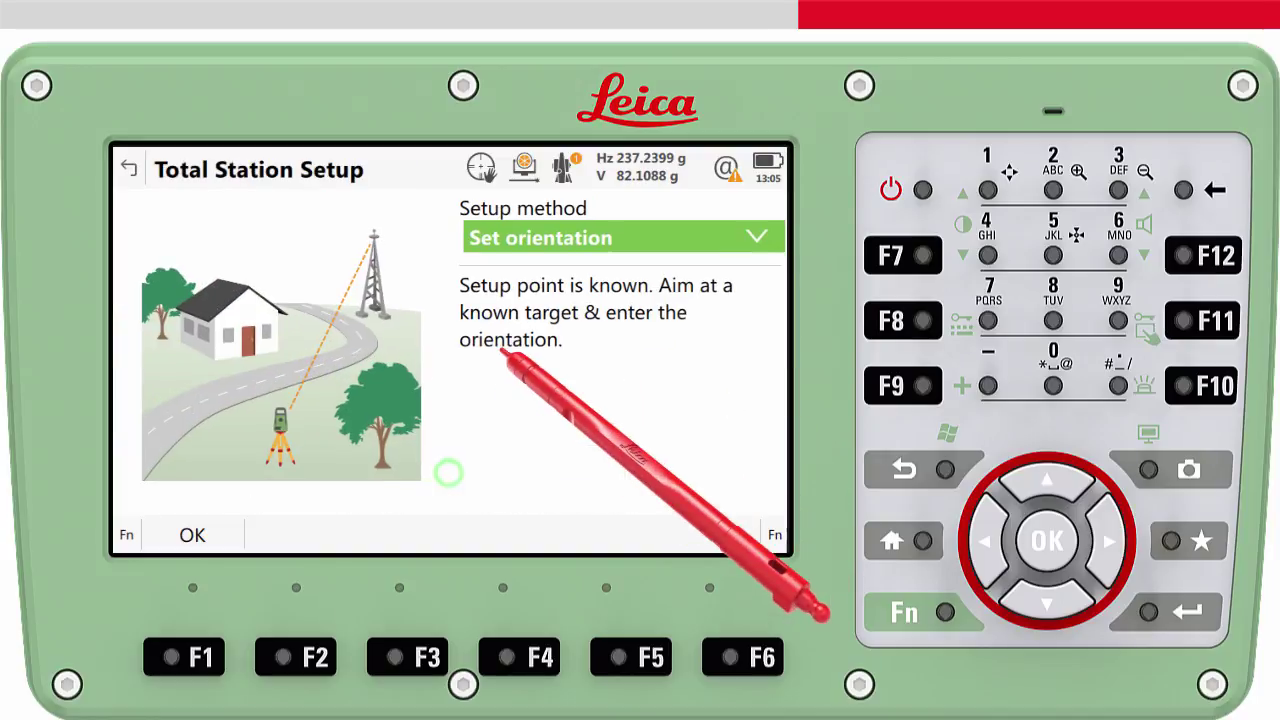
pyautogui.click(656, 237)
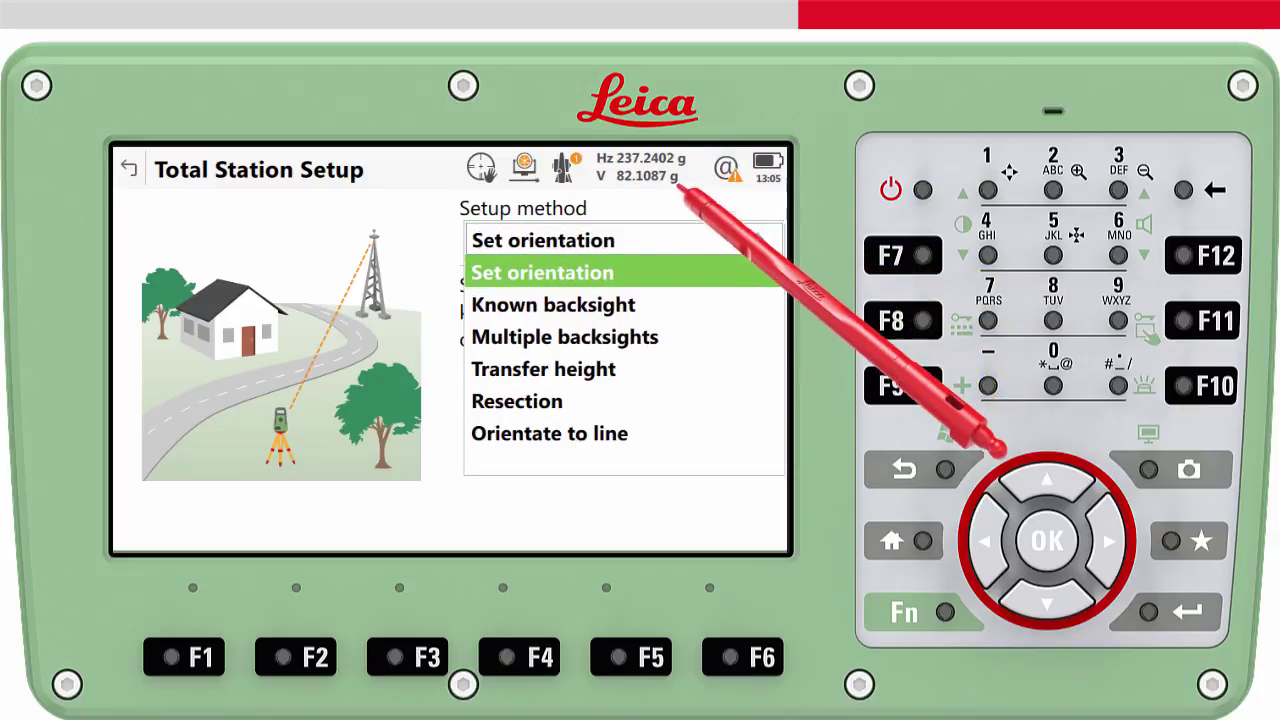
pyautogui.click(606, 405)
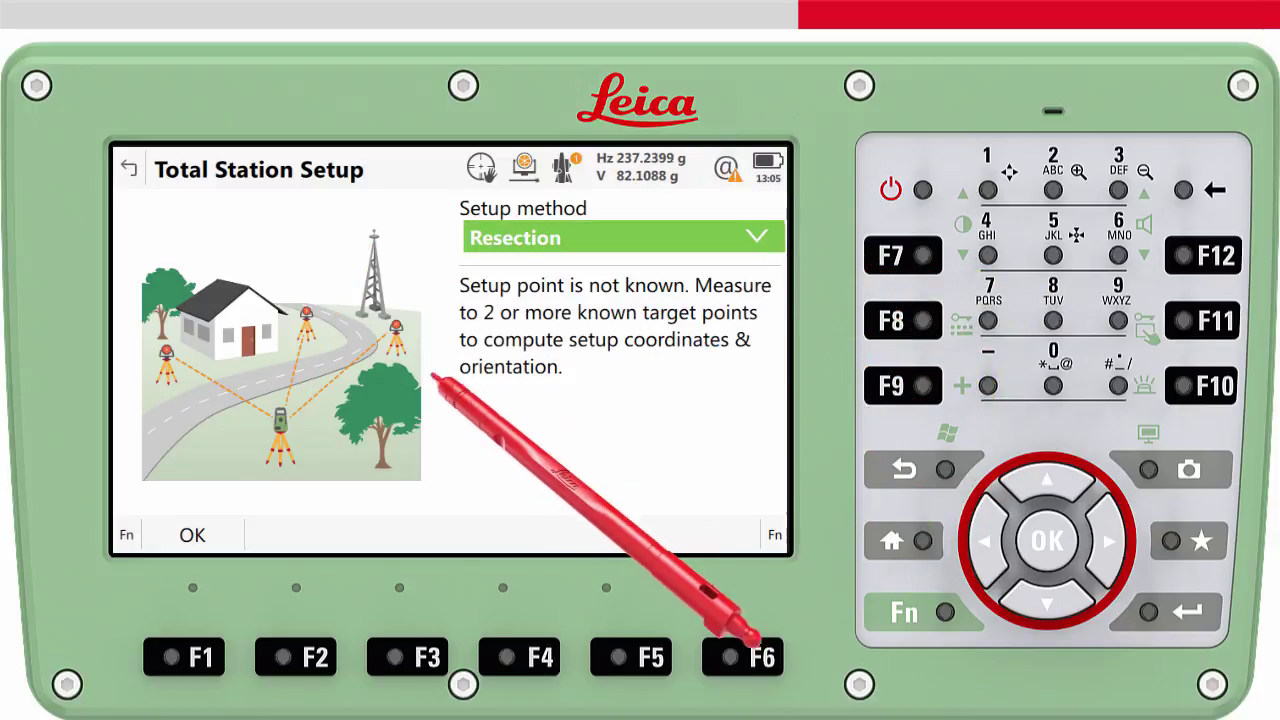
pyautogui.click(192, 535)
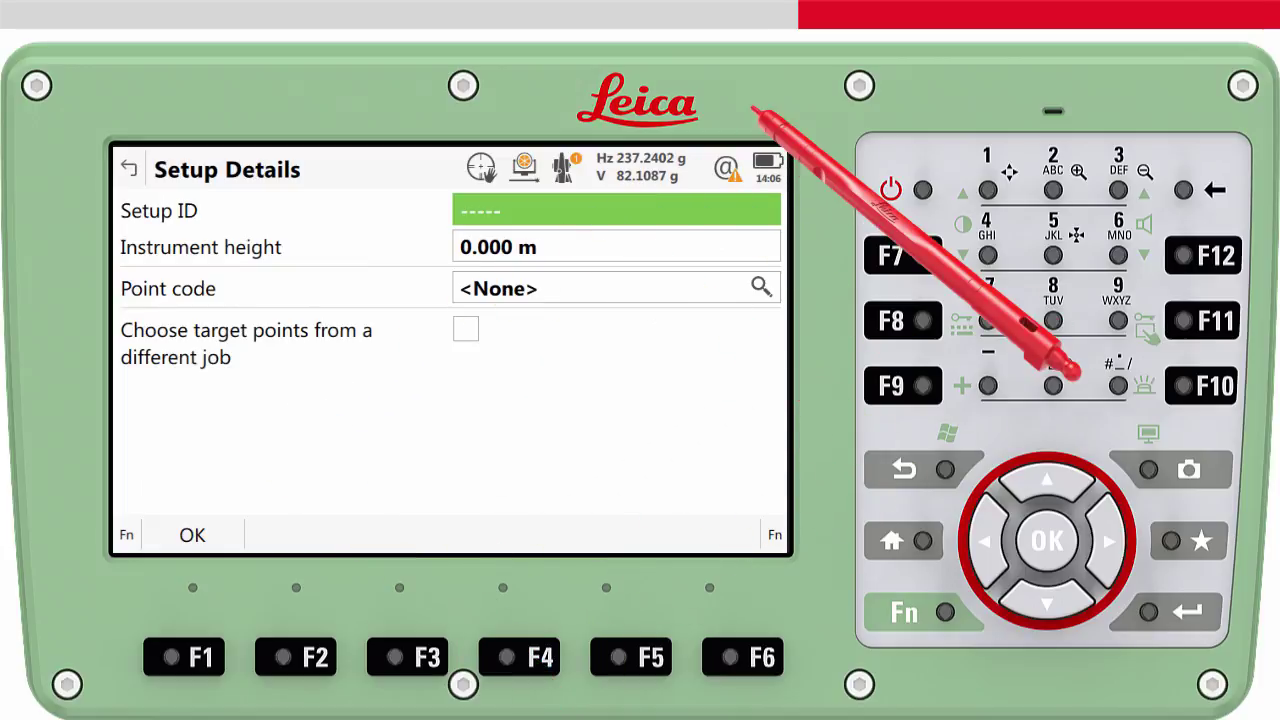
# Enter setup ID ST01, instrument height 1.60 m and point code Station
pyautogui.write('ST01')
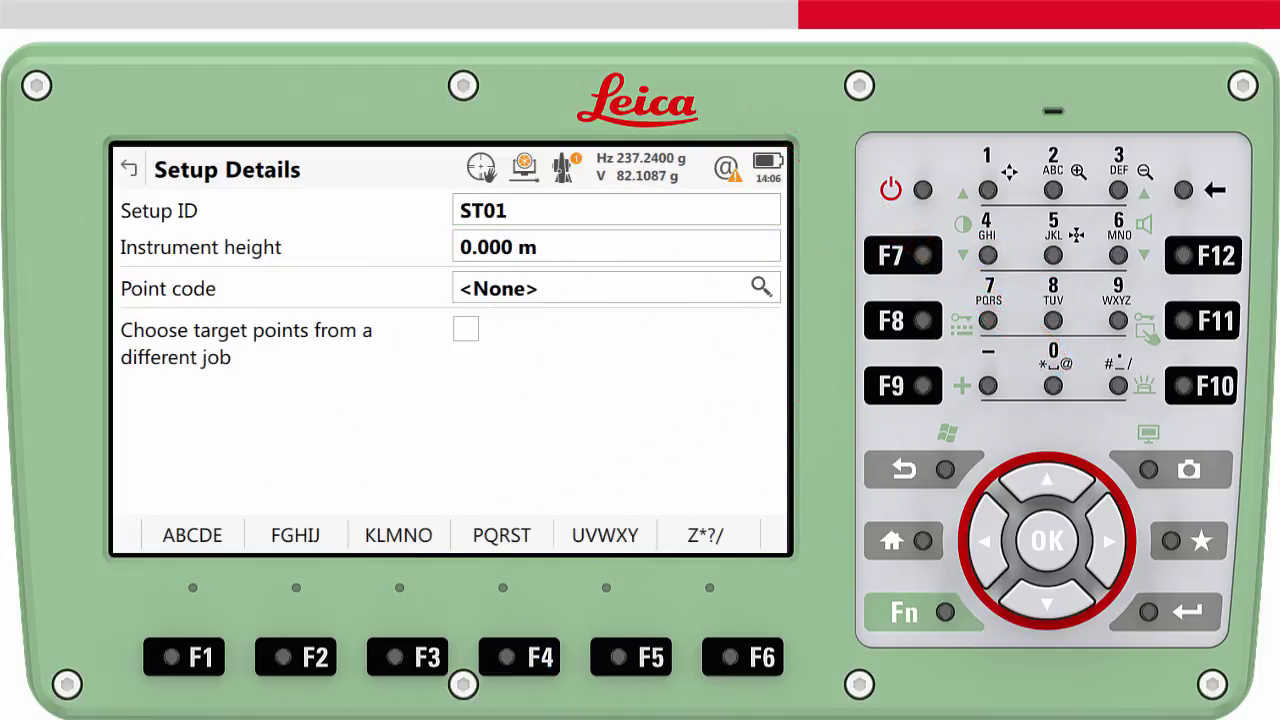
pyautogui.press('Return')
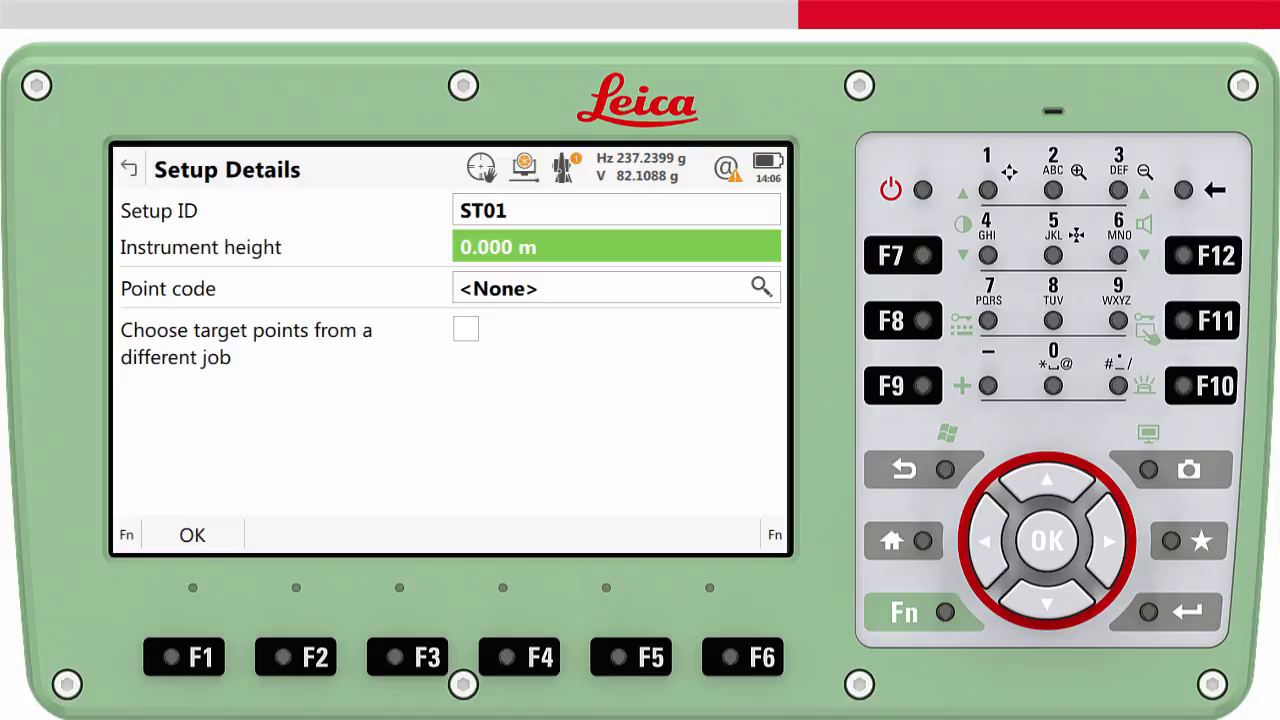
pyautogui.write('1.60')
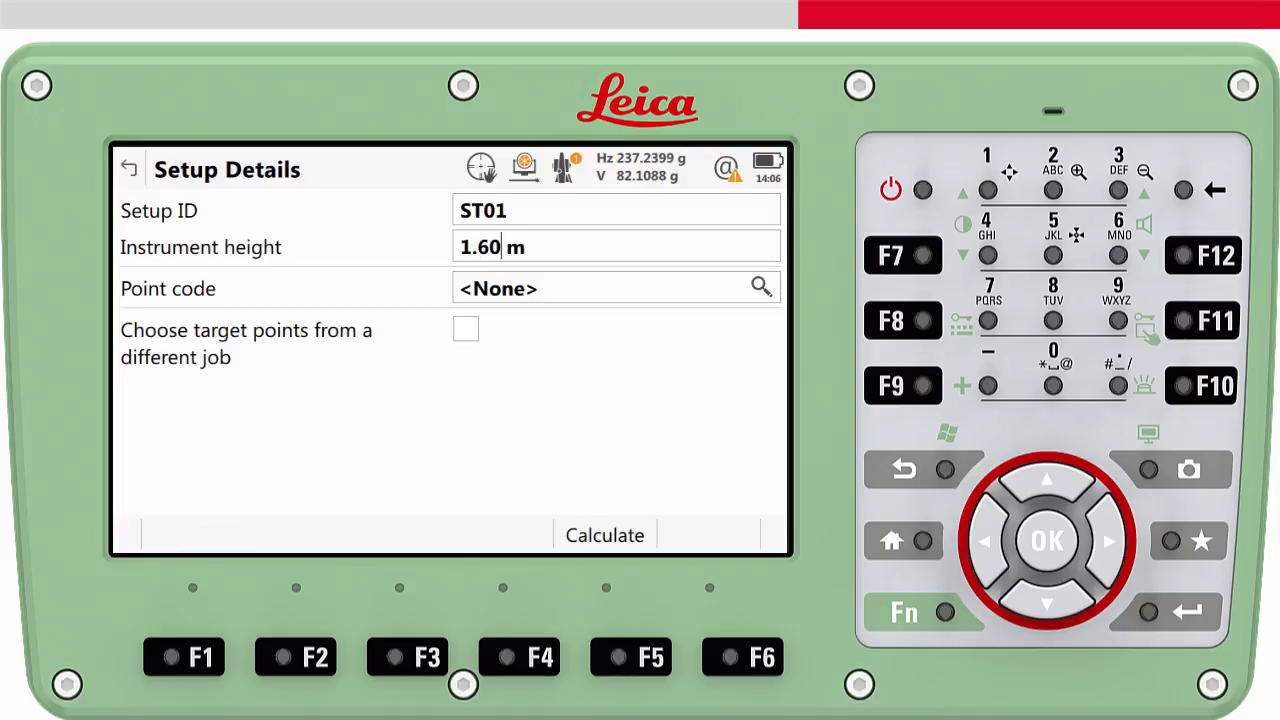
pyautogui.press('Return')
pyautogui.write('S')
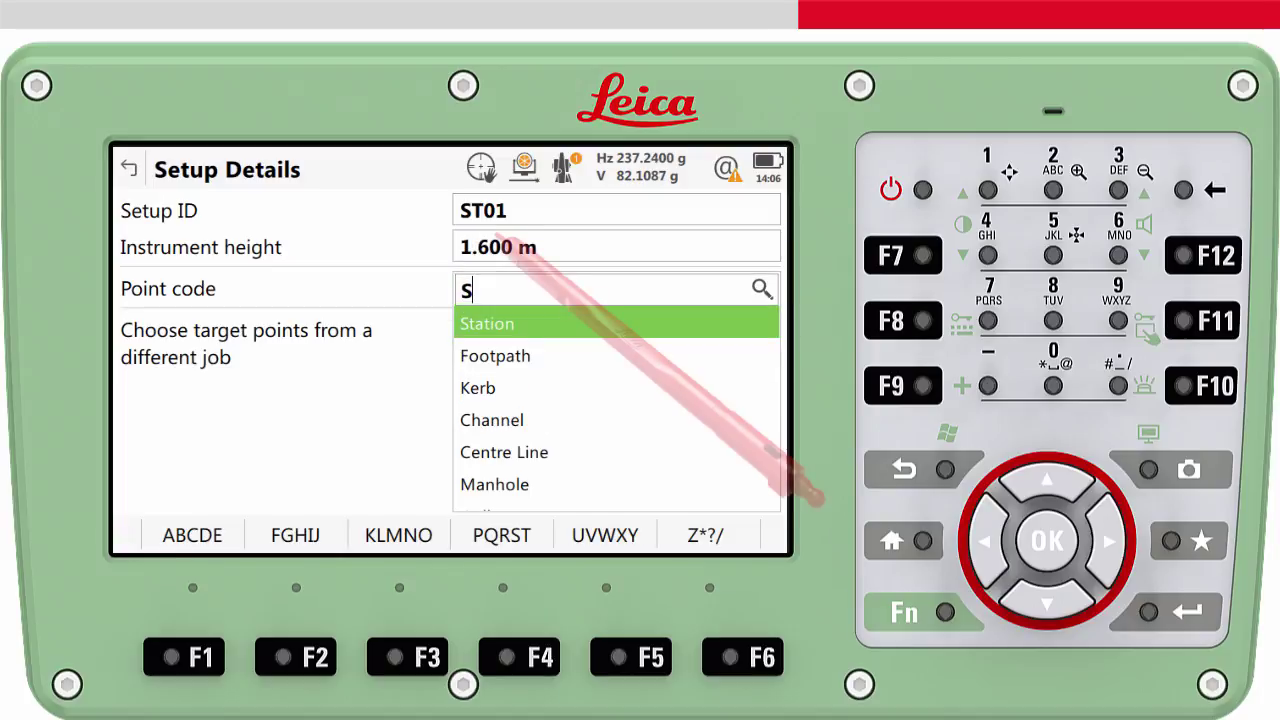
pyautogui.press('Return')
pyautogui.click(465, 329)
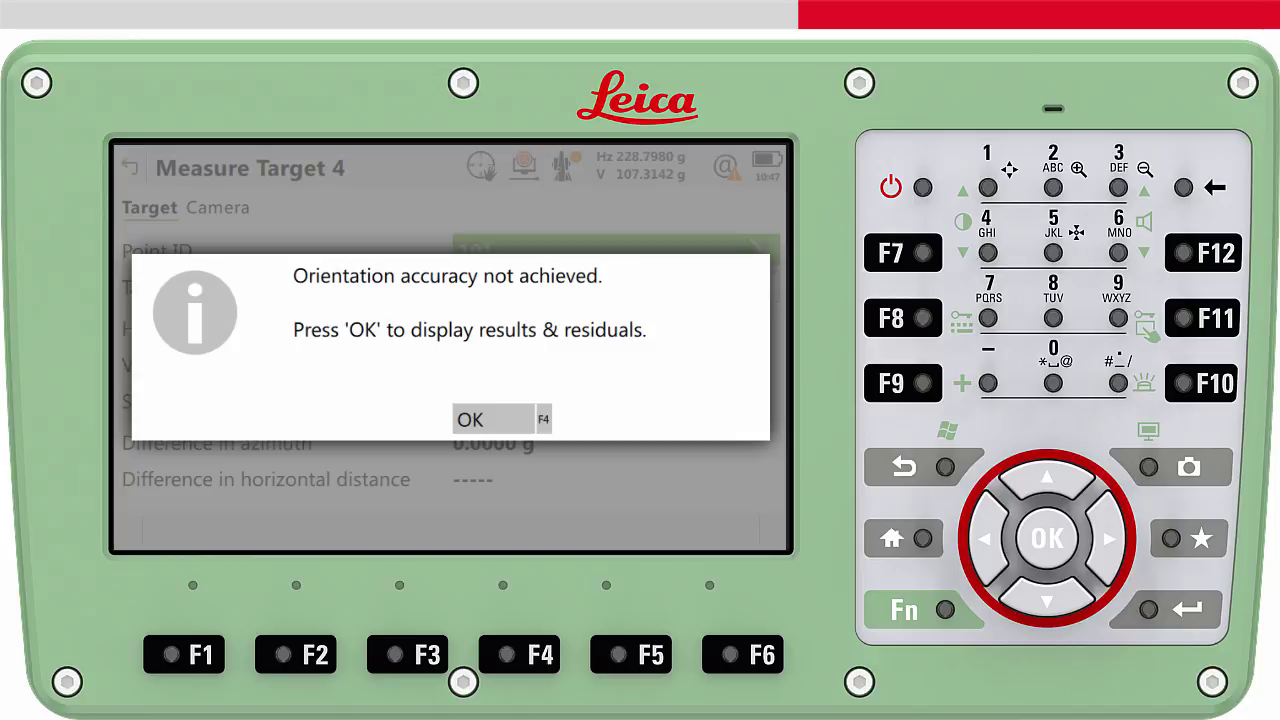
# Dismiss the orientation accuracy warning to show the Setup Results
pyautogui.press('F4')
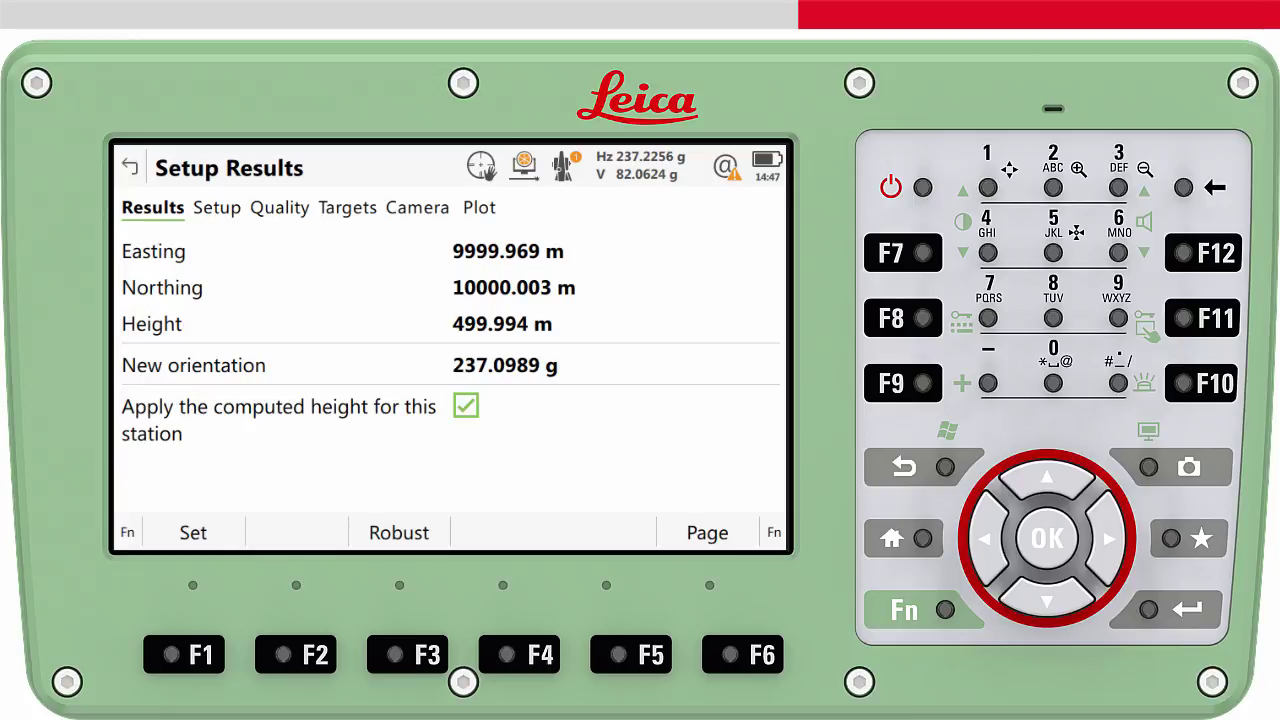
# Untick 'Apply the computed height for this station' and view the Setup results page
pyautogui.click(466, 405)
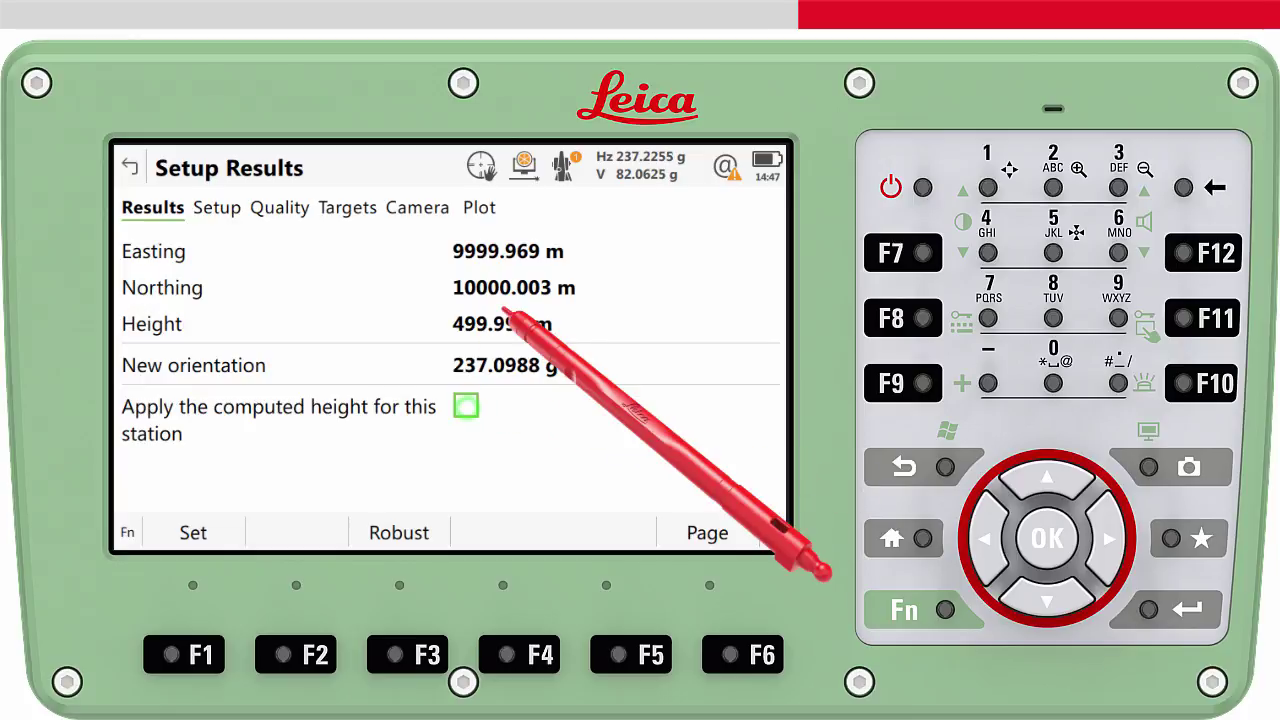
pyautogui.click(945, 612)
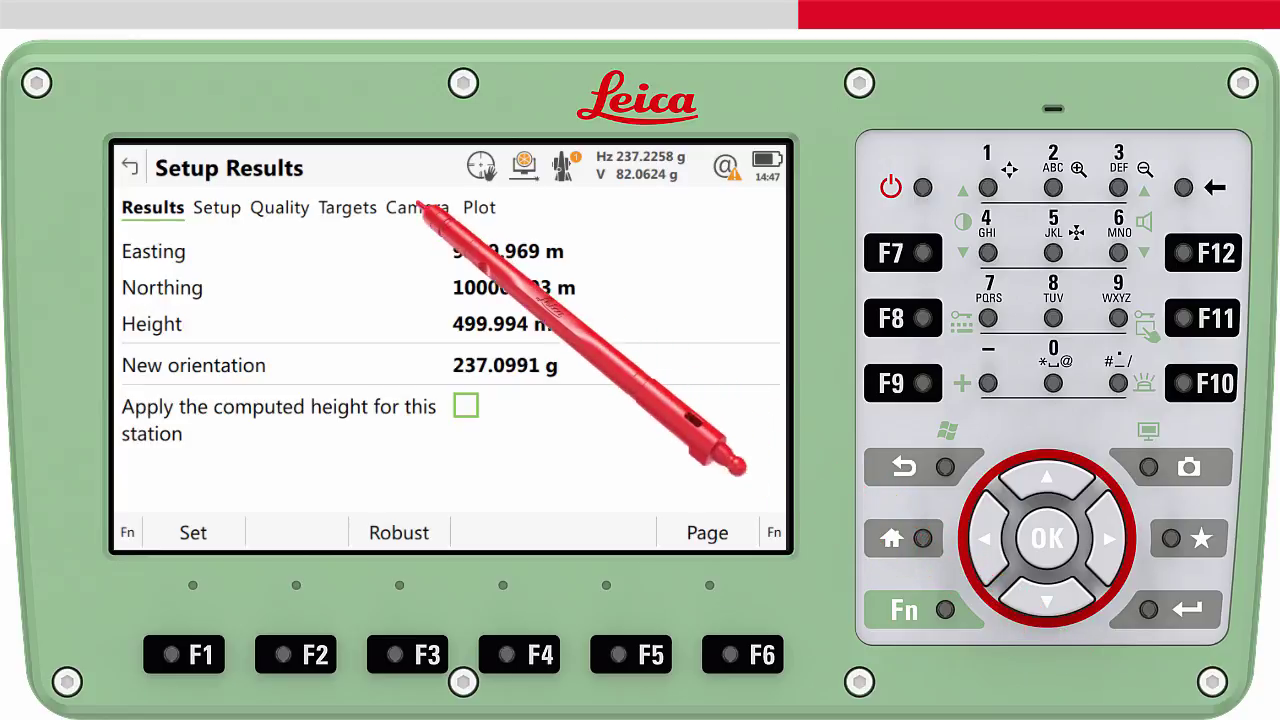
pyautogui.click(217, 207)
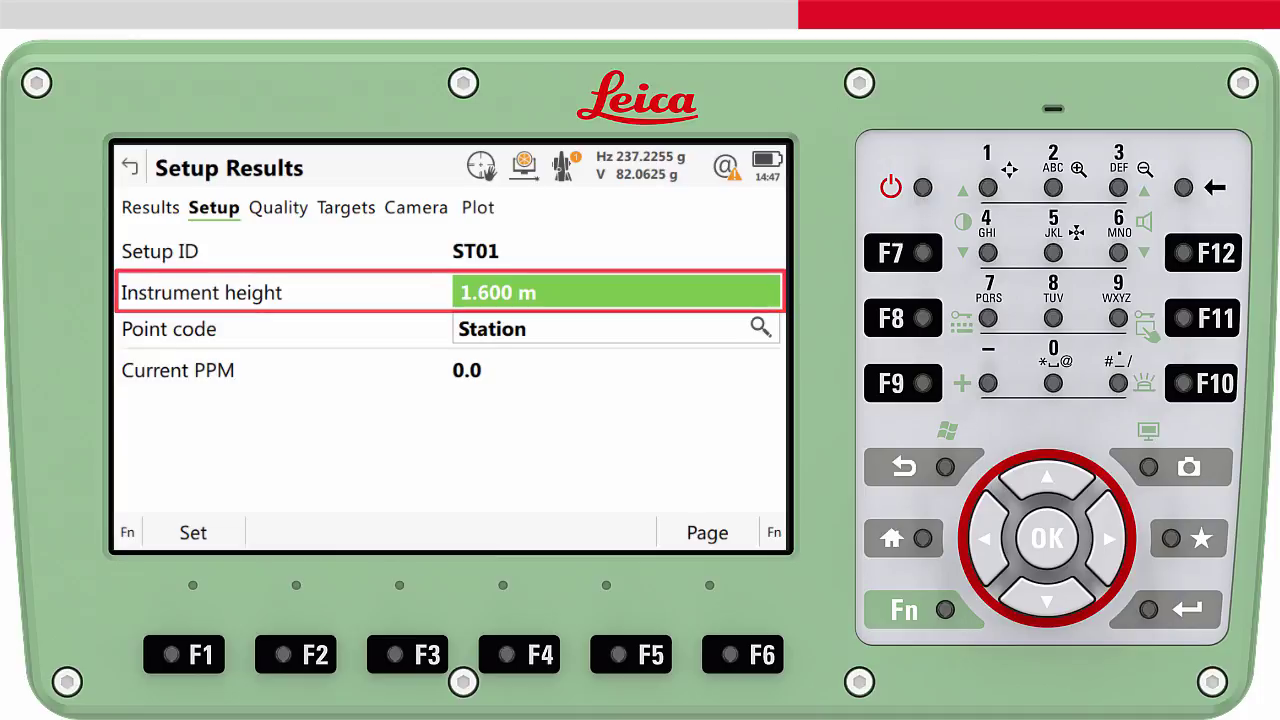
# Step through the result tabs to the Targets list for 102, 101 and 100
pyautogui.click(615, 328)
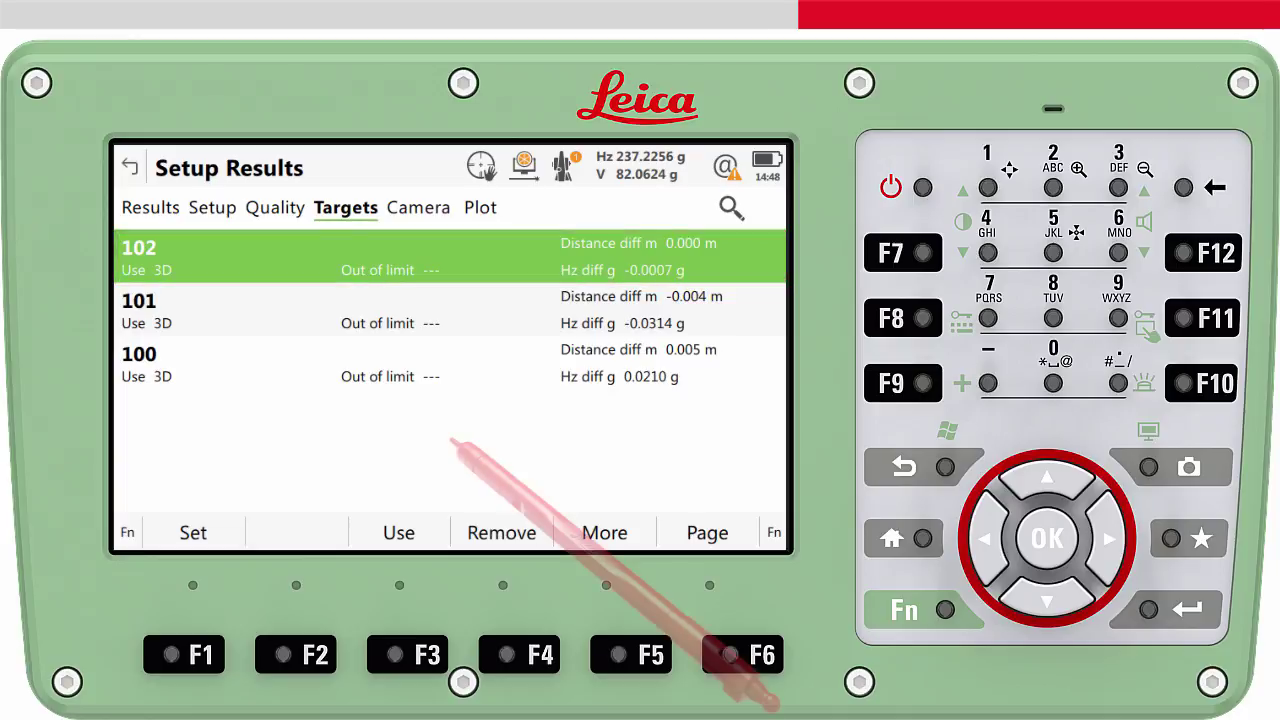
# Set target 102 to 2D and target 100 to 1D use, then view the camera image and plot
pyautogui.click(405, 532)
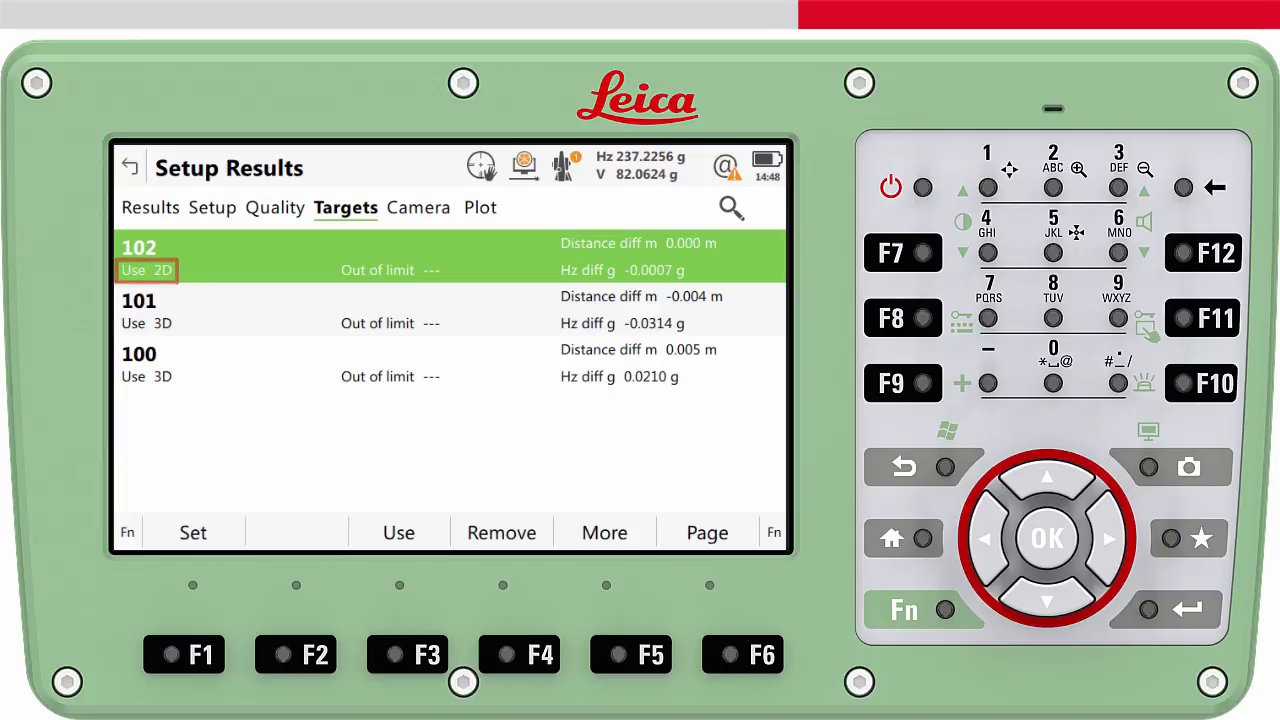
pyautogui.click(450, 362)
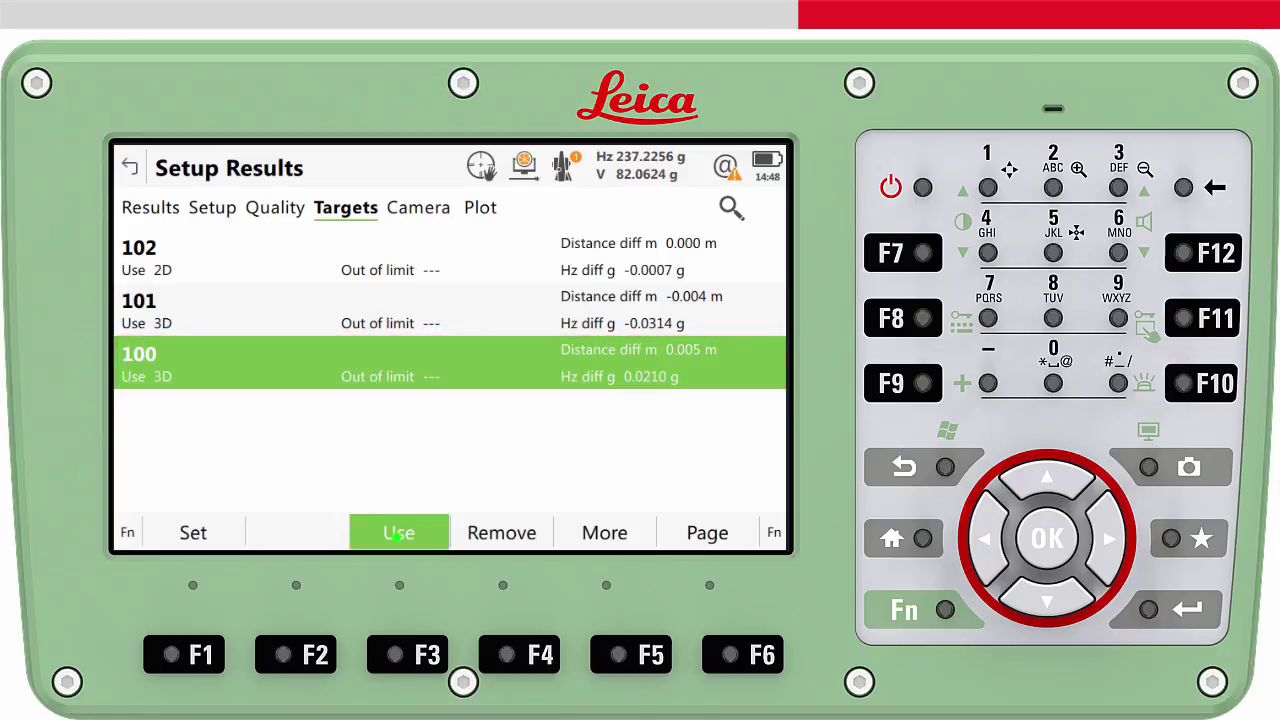
pyautogui.click(398, 533)
pyautogui.click(398, 533)
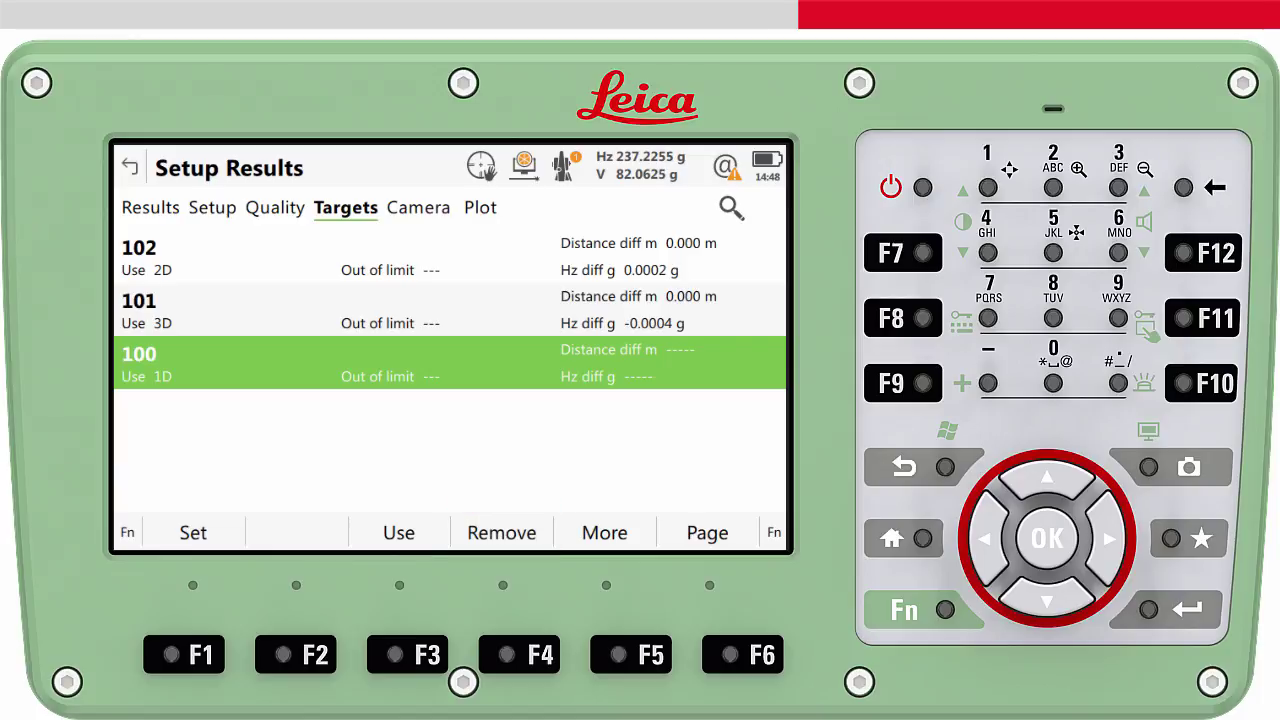
pyautogui.click(418, 207)
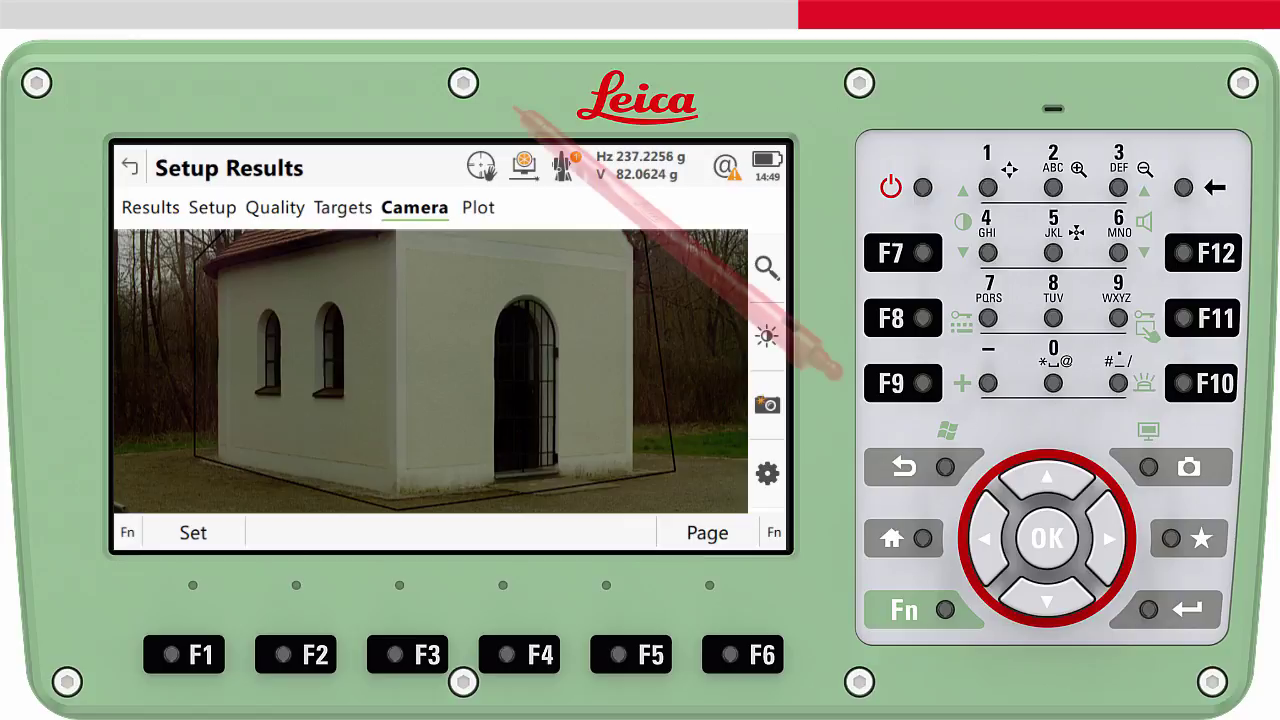
pyautogui.click(478, 207)
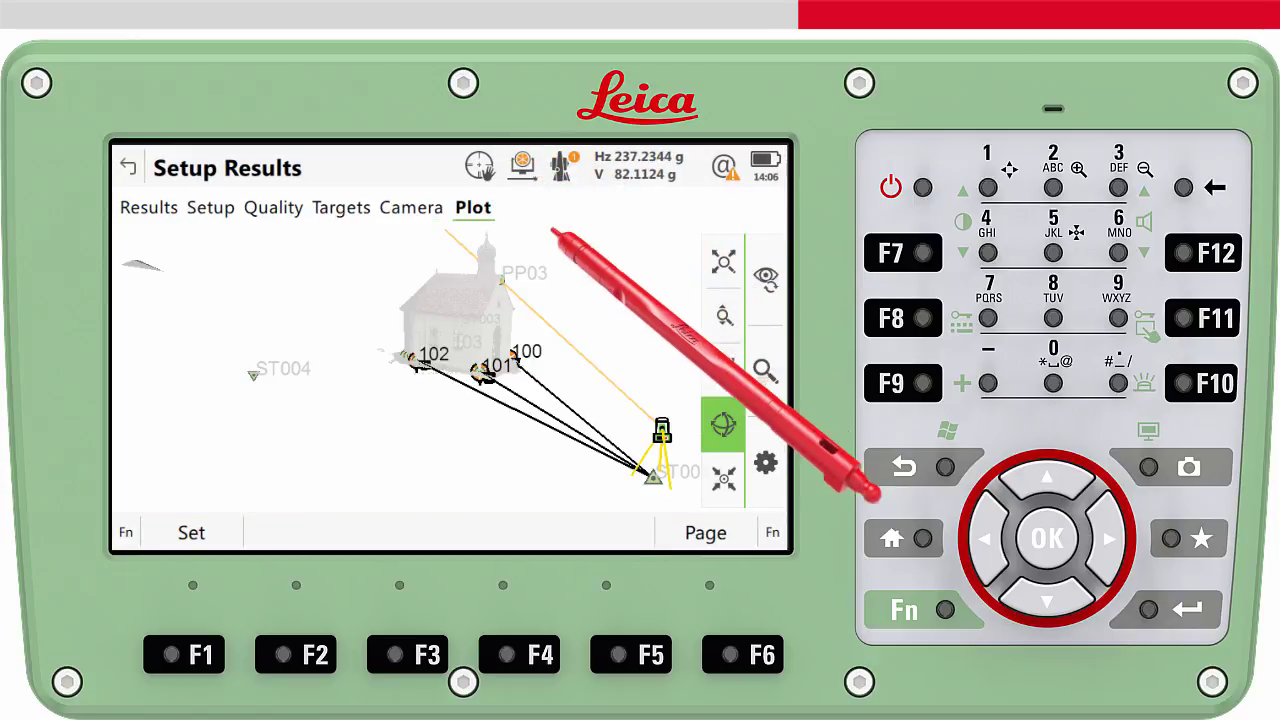
# Rotate the 3D plot and store the computed station E, N, height and orientation
pyautogui.moveTo(509, 477); pyautogui.dragTo(241, 500)
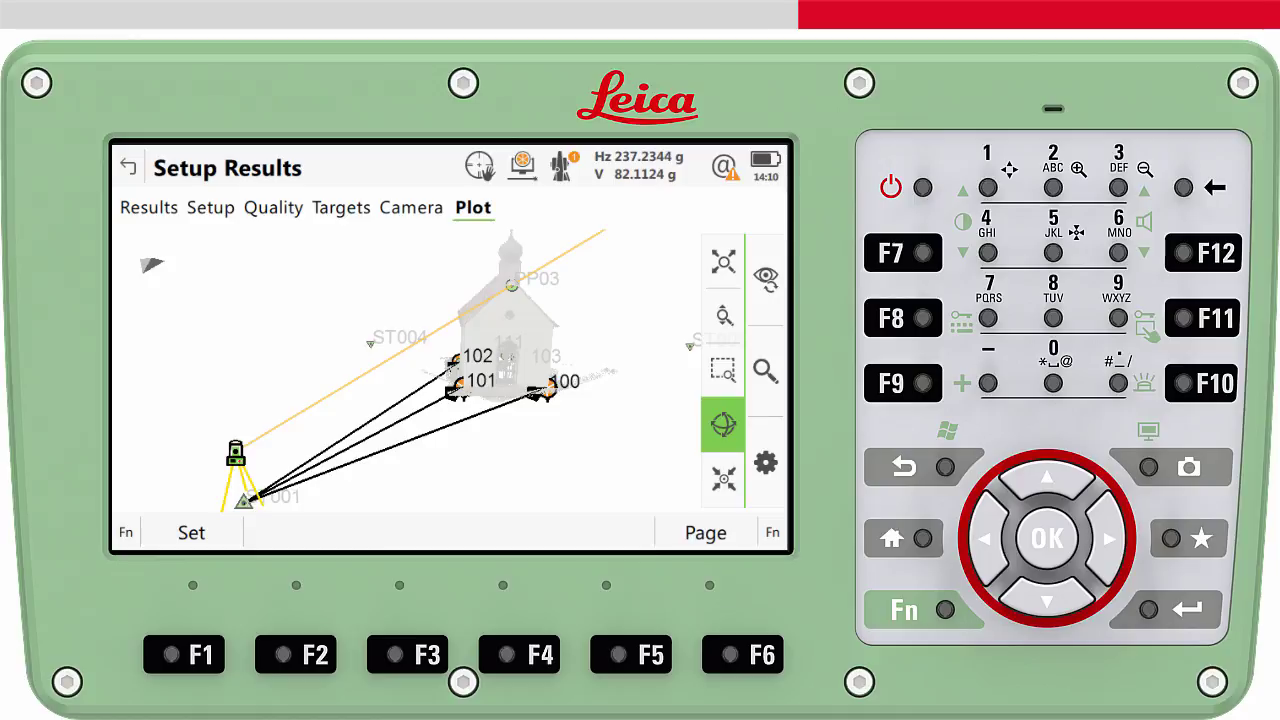
pyautogui.click(191, 532)
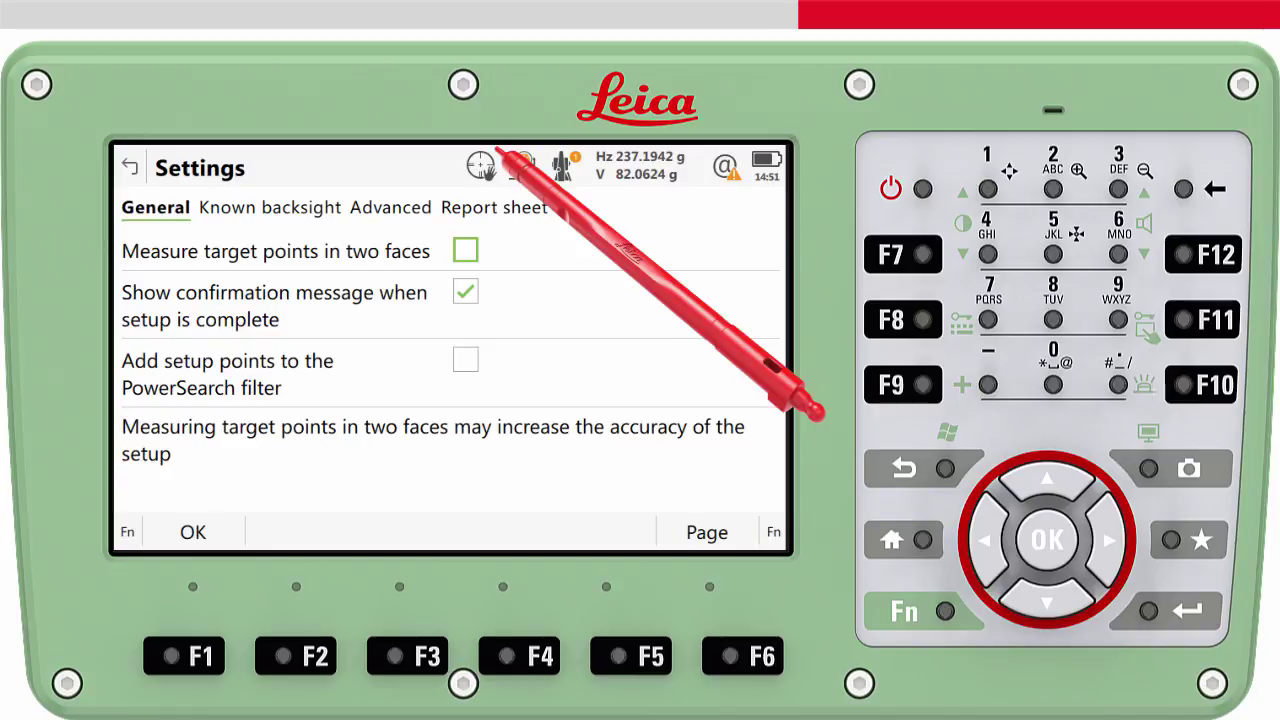
# Turn on two-face target measurement and add setup points to the PowerSearch filter
pyautogui.click(465, 250)
pyautogui.click(465, 360)
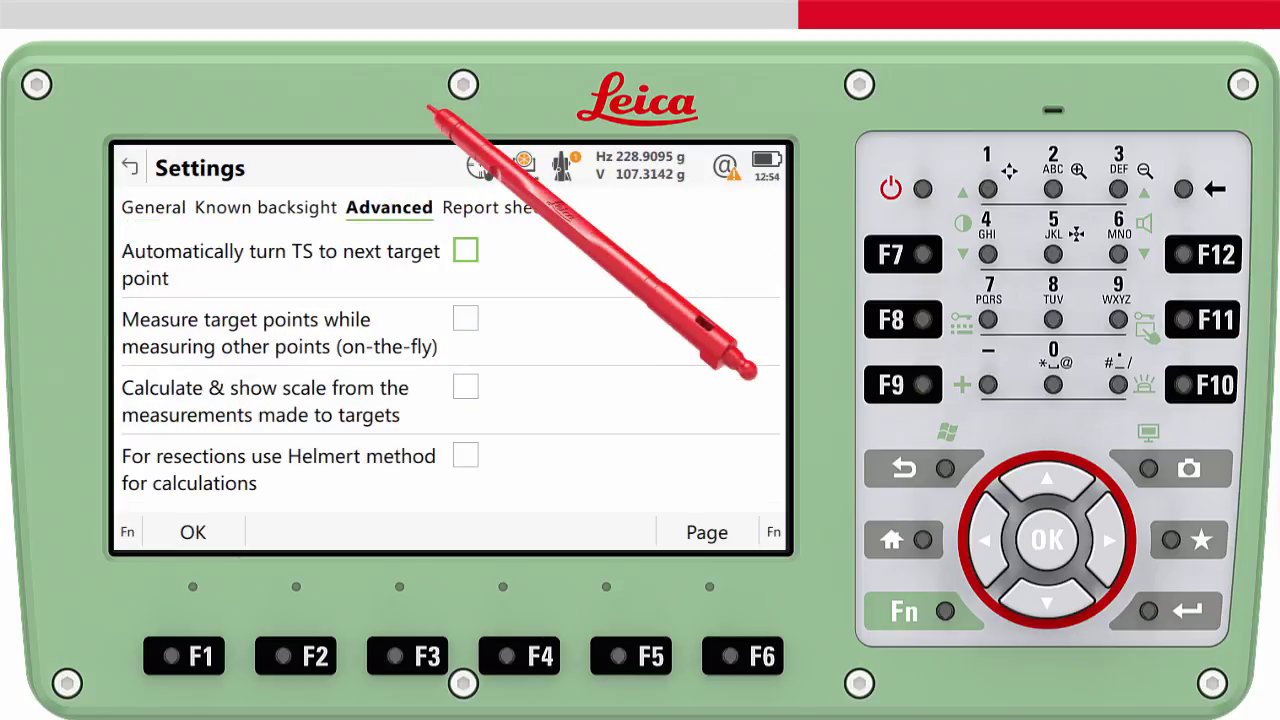
# Tick auto-turn, on-the-fly and Helmert options, leave 'Calculate & show scale' off, and scroll to limits
pyautogui.click(466, 251)
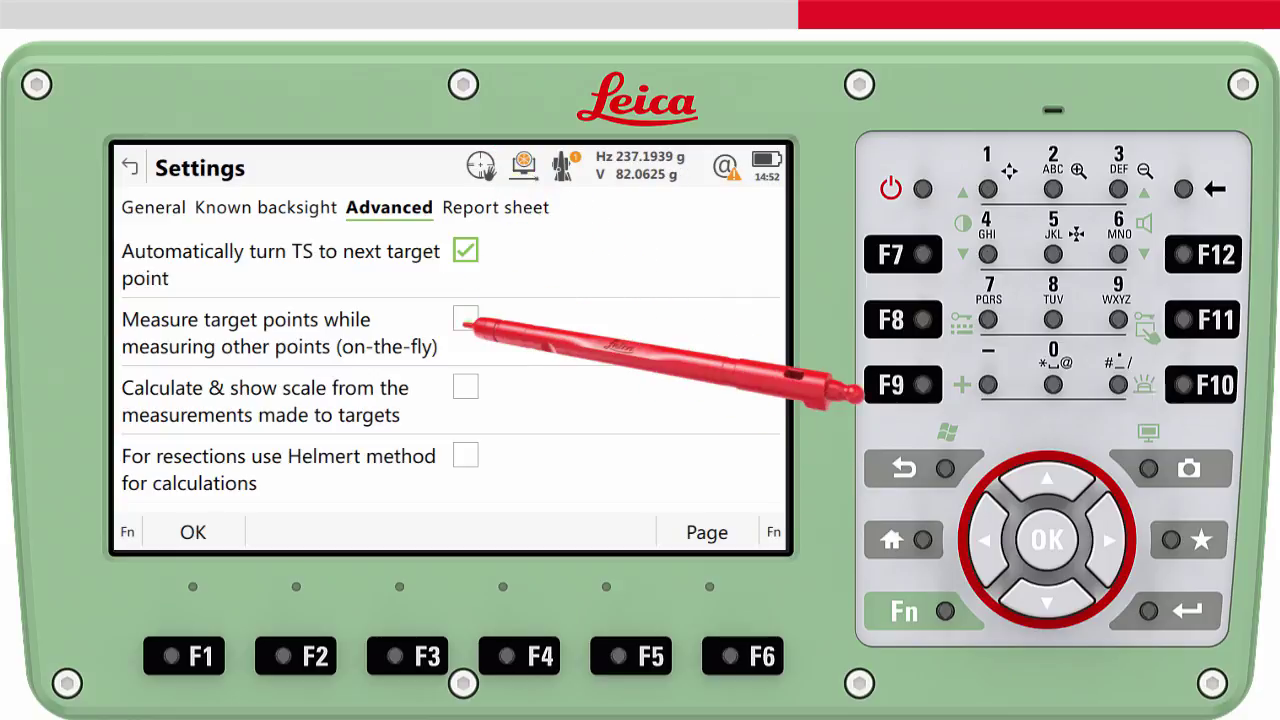
pyautogui.click(465, 318)
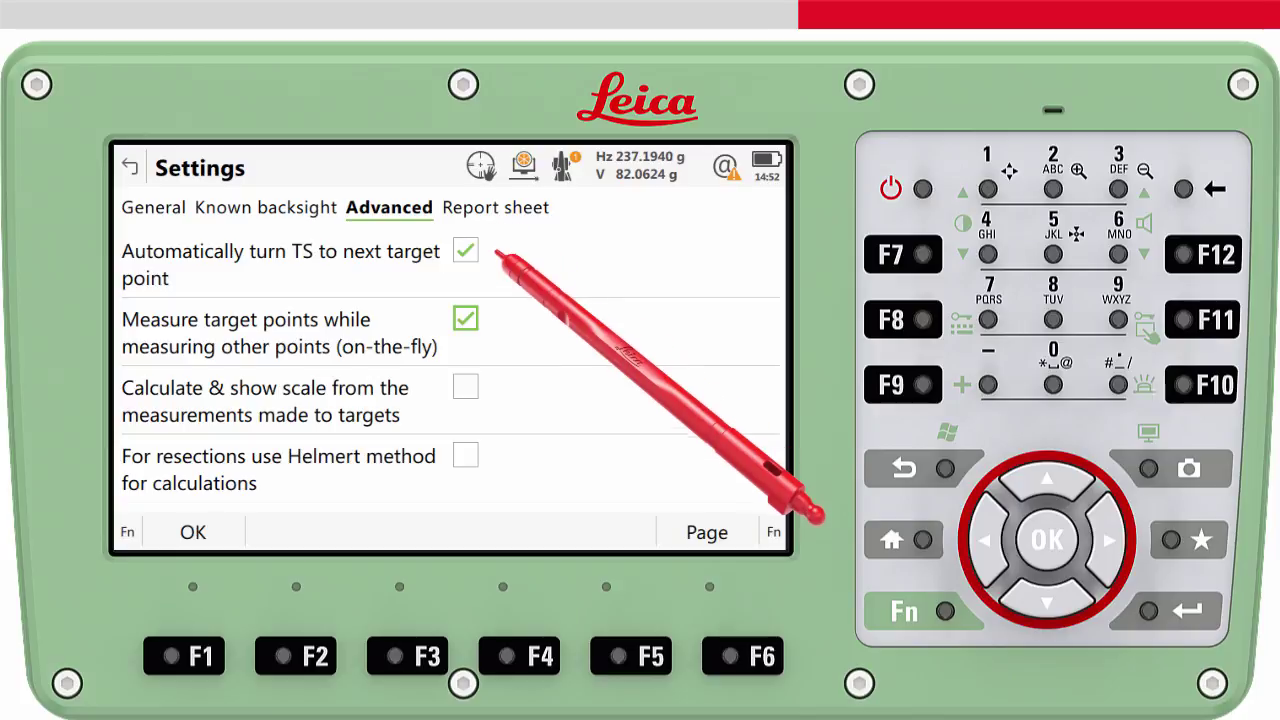
pyautogui.click(465, 387)
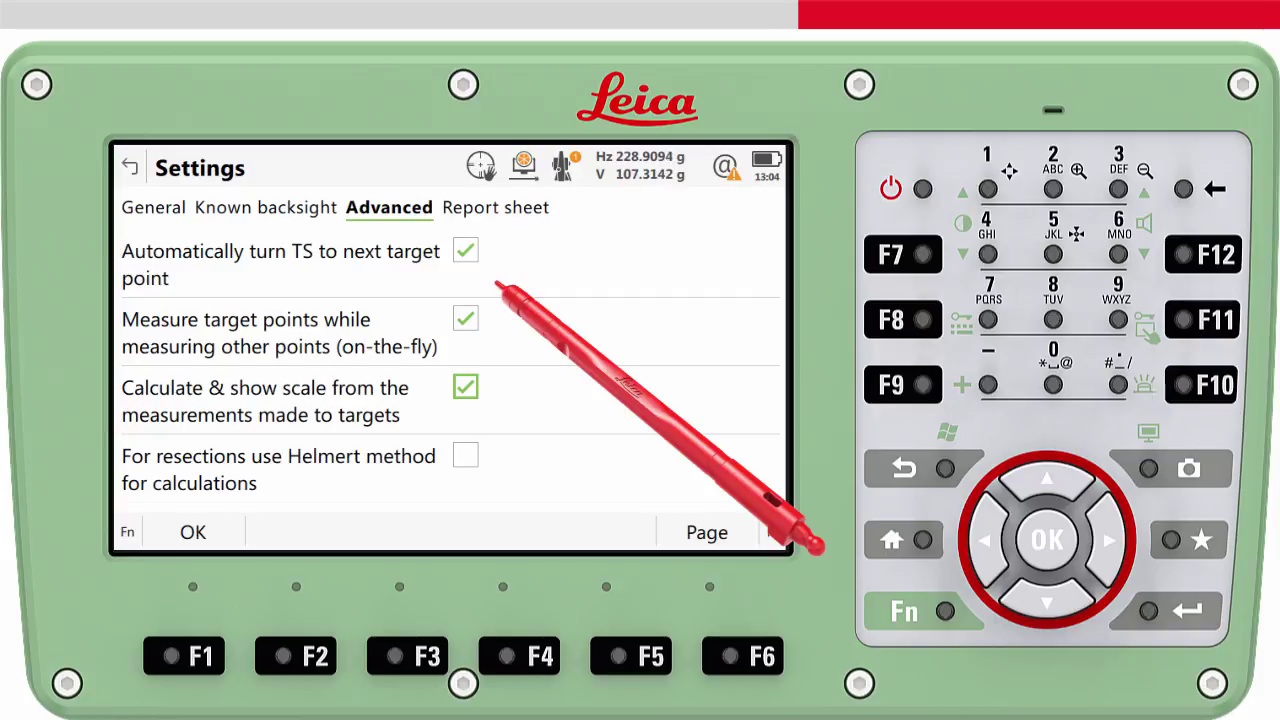
pyautogui.click(465, 386)
pyautogui.click(465, 455)
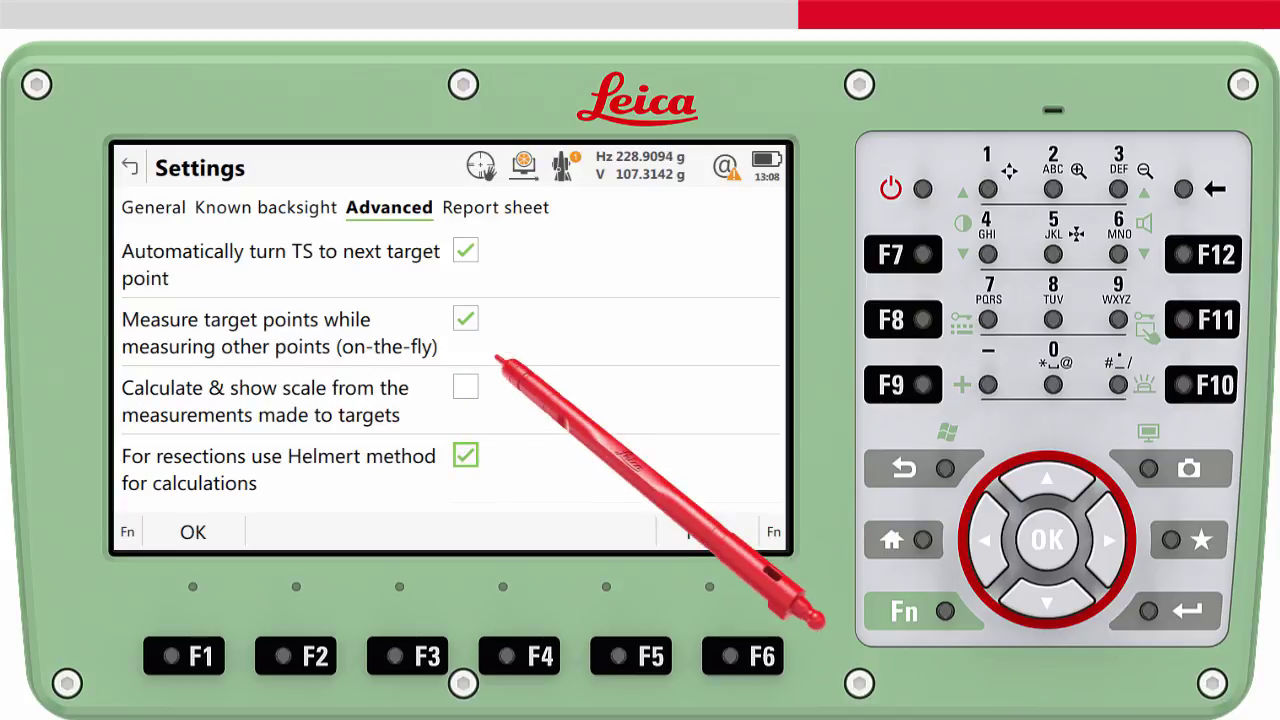
pyautogui.moveTo(657, 463); pyautogui.dragTo(588, 324)
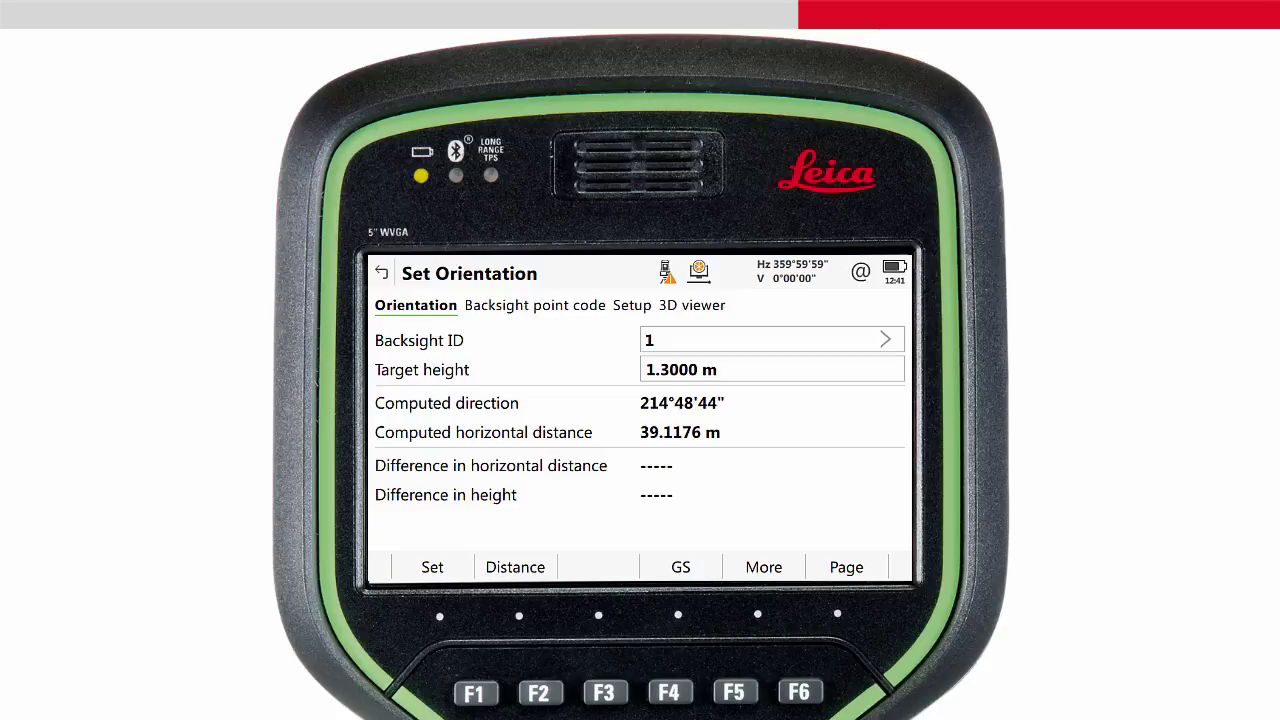
# Measure backsight point GS0001 with the GS antenna instead of setting orientation
pyautogui.click(680, 567)
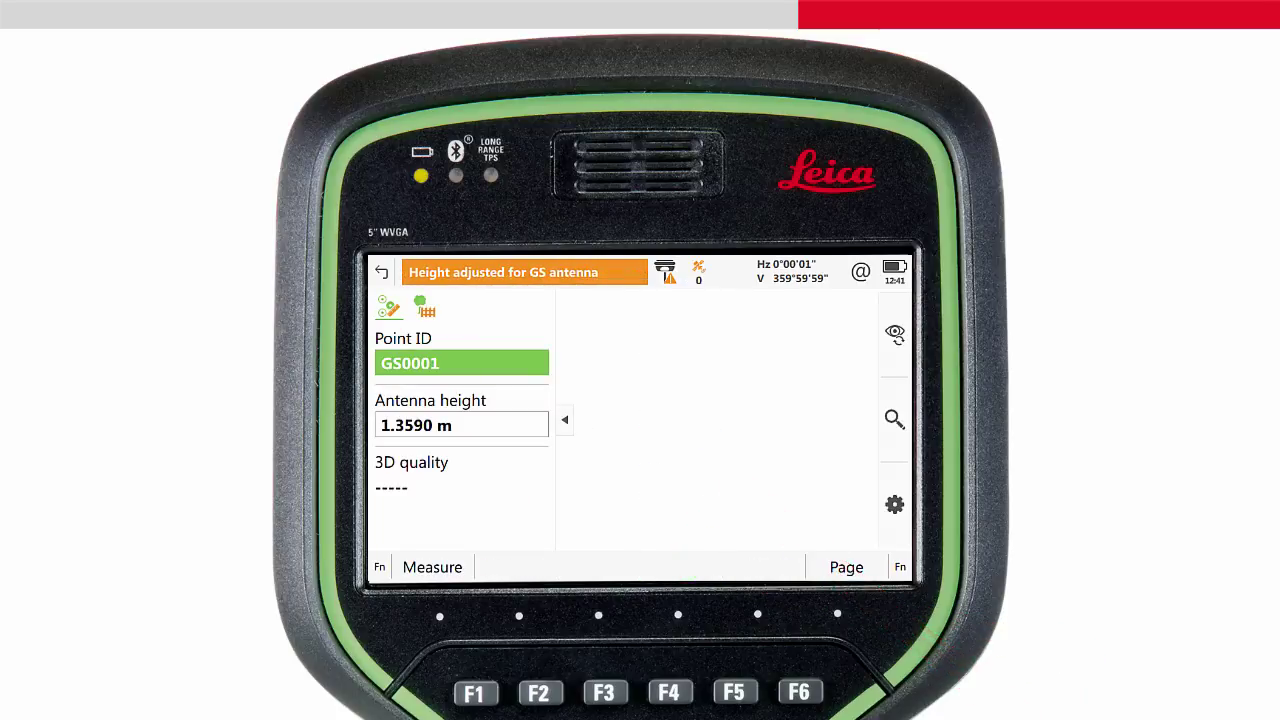